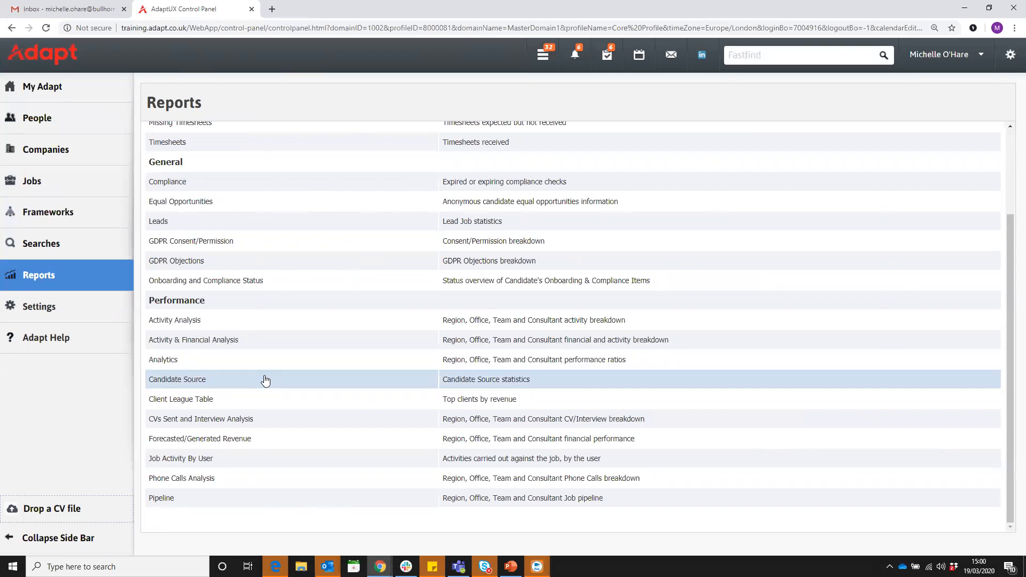
Step: Open CV Import and display the extracted details and document preview of the detected Contract Candidate CV
{"action": "mouse_move", "coordinate": [113, 88]}
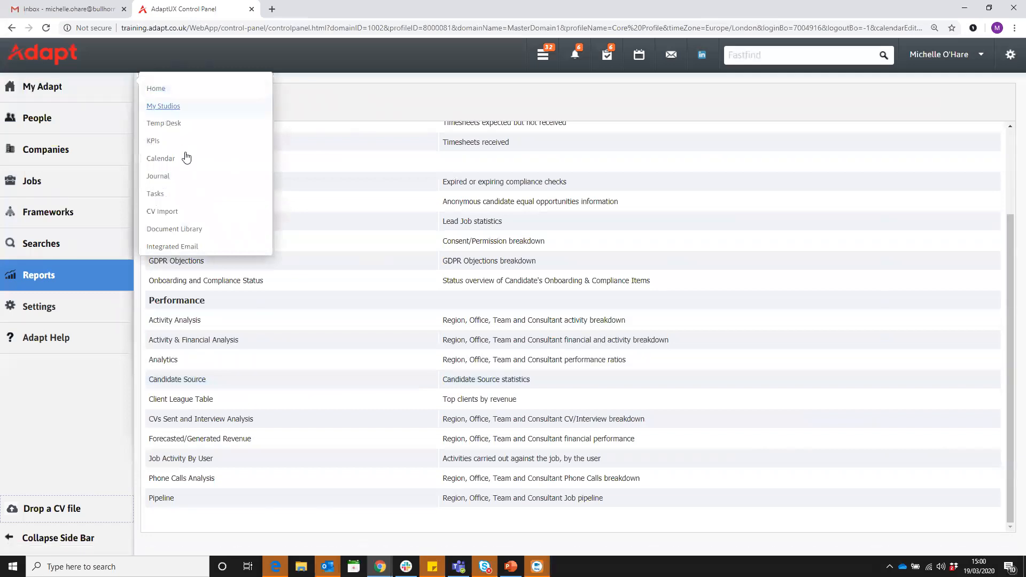
{"action": "left_click", "coordinate": [169, 216]}
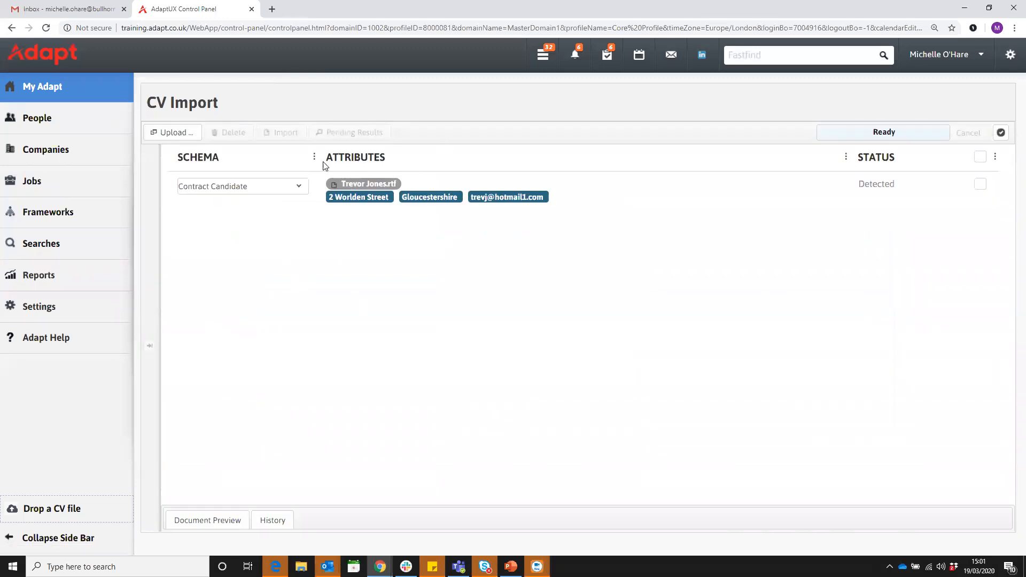
{"action": "left_click", "coordinate": [384, 186]}
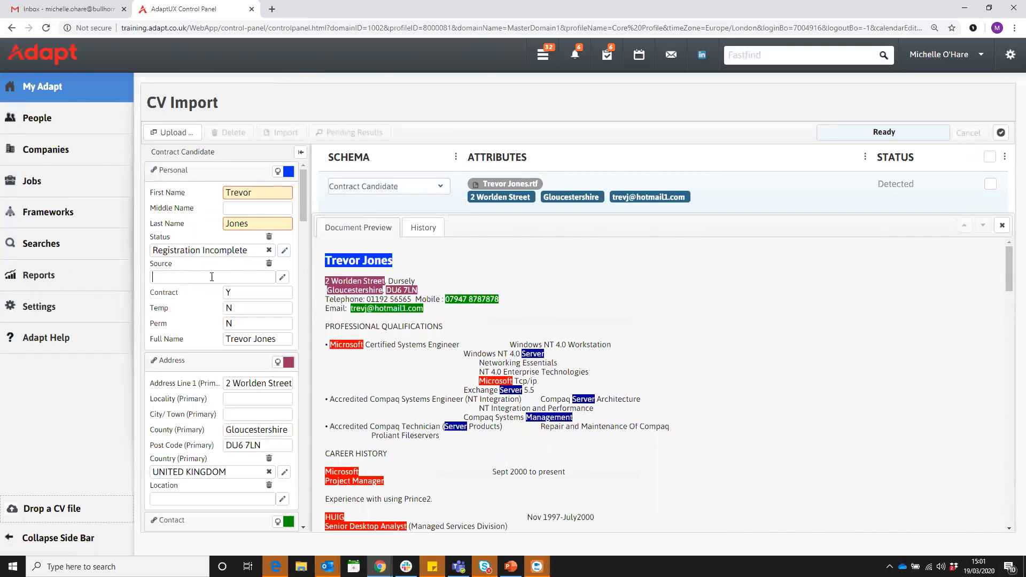
Step: Look through the full list of source values available for the CV's candidate, closing it without choosing one
{"action": "left_click", "coordinate": [284, 279]}
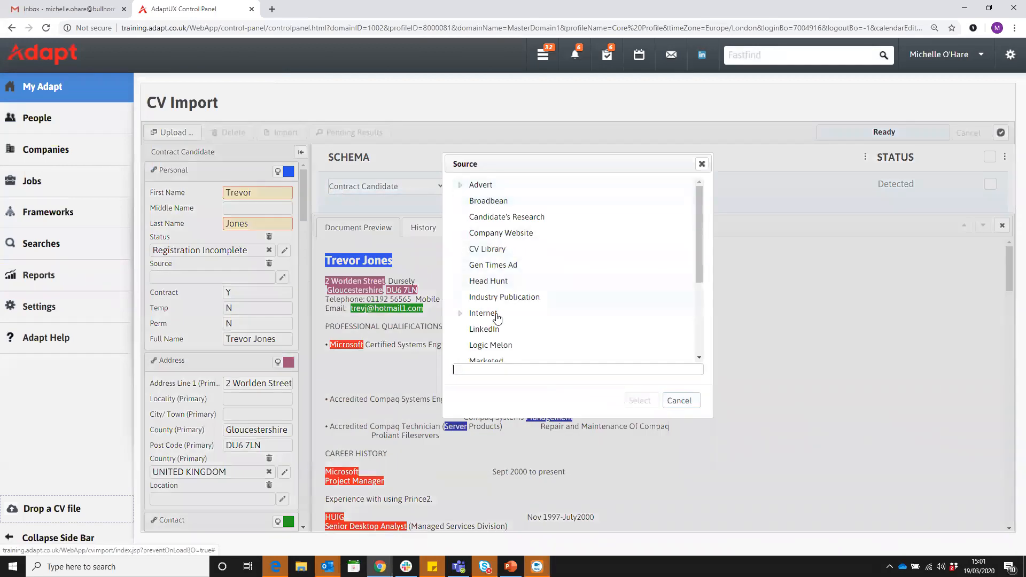
{"action": "scroll", "coordinate": [503, 298], "scroll_direction": "down", "scroll_amount": 5}
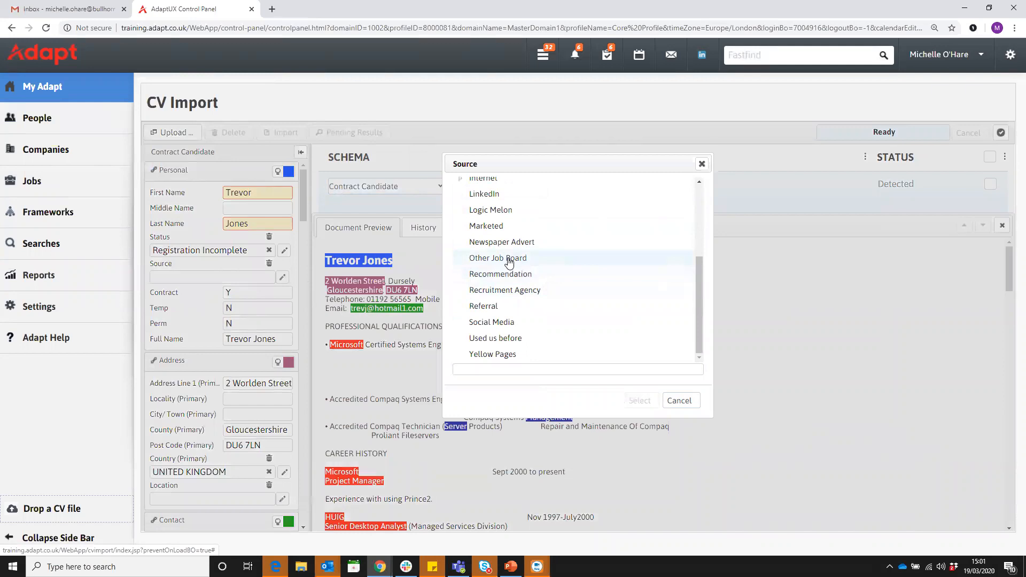
{"action": "left_click", "coordinate": [701, 163]}
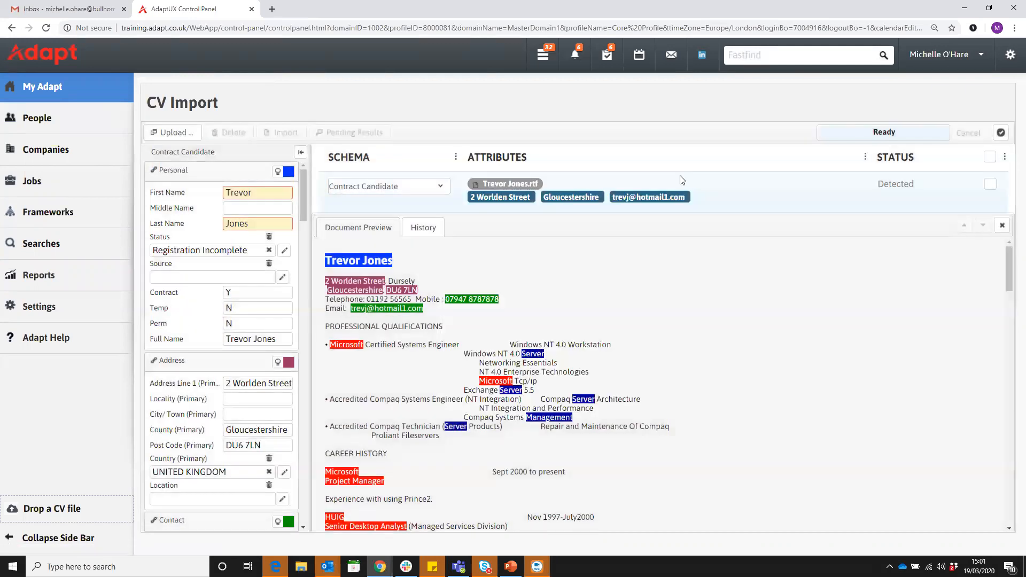
Step: Set the Source of the CV's candidate to LinkedIn
{"action": "left_click", "coordinate": [231, 277]}
{"action": "type", "text": "lin"}
{"action": "key", "text": "Down"}
{"action": "key", "text": "Return"}
Step: Open a blank New Candidate form to view its Source field
{"action": "left_click", "coordinate": [36, 117]}
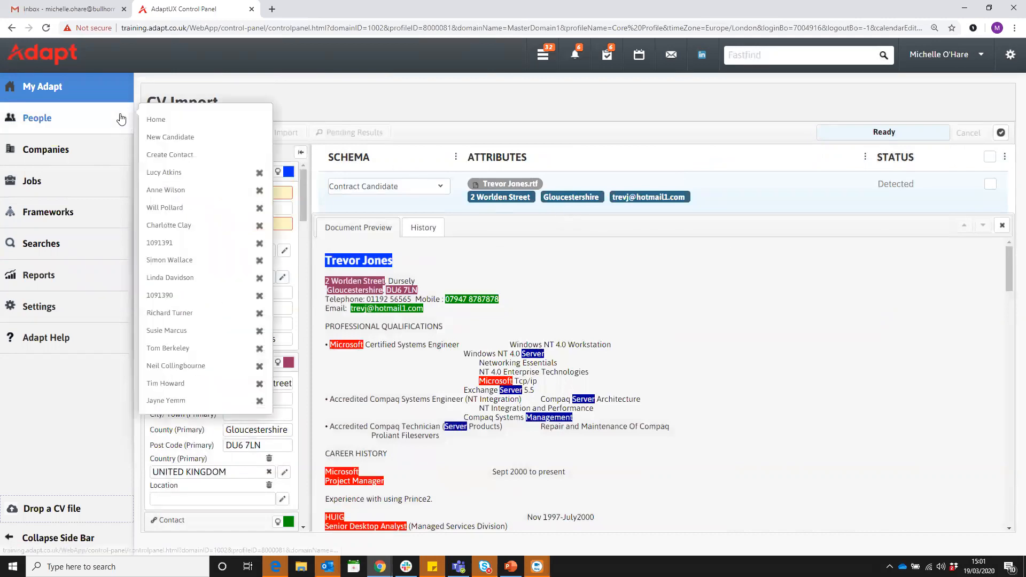
{"action": "left_click", "coordinate": [179, 138]}
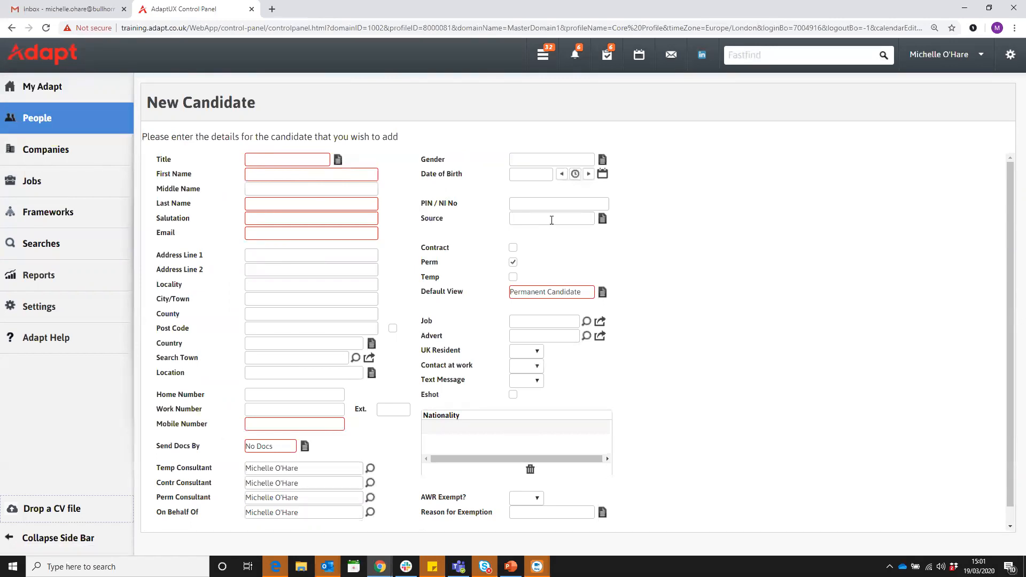
Step: Open the criteria window of the Candidate Source performance report and enlarge it until all its fields show
{"action": "mouse_move", "coordinate": [106, 274]}
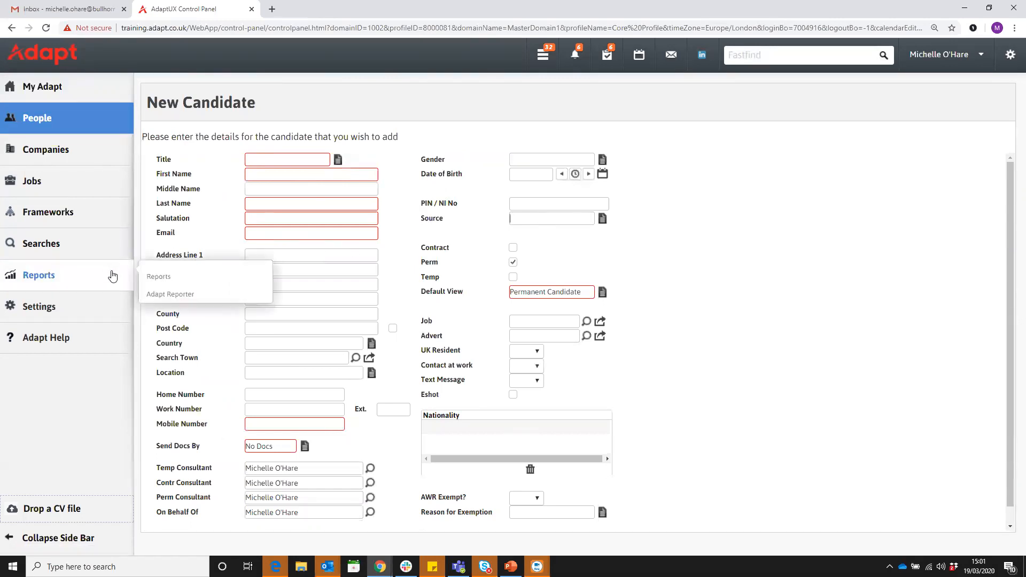
{"action": "left_click", "coordinate": [151, 278]}
{"action": "scroll", "coordinate": [226, 376], "scroll_direction": "down", "scroll_amount": 3}
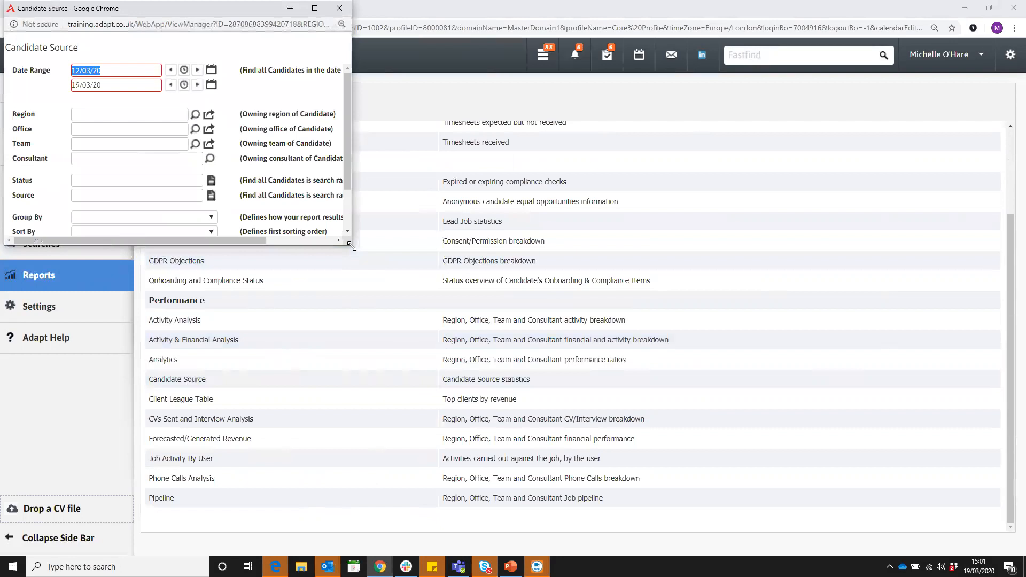
{"action": "left_click_drag", "start_coordinate": [351, 246], "coordinate": [613, 391]}
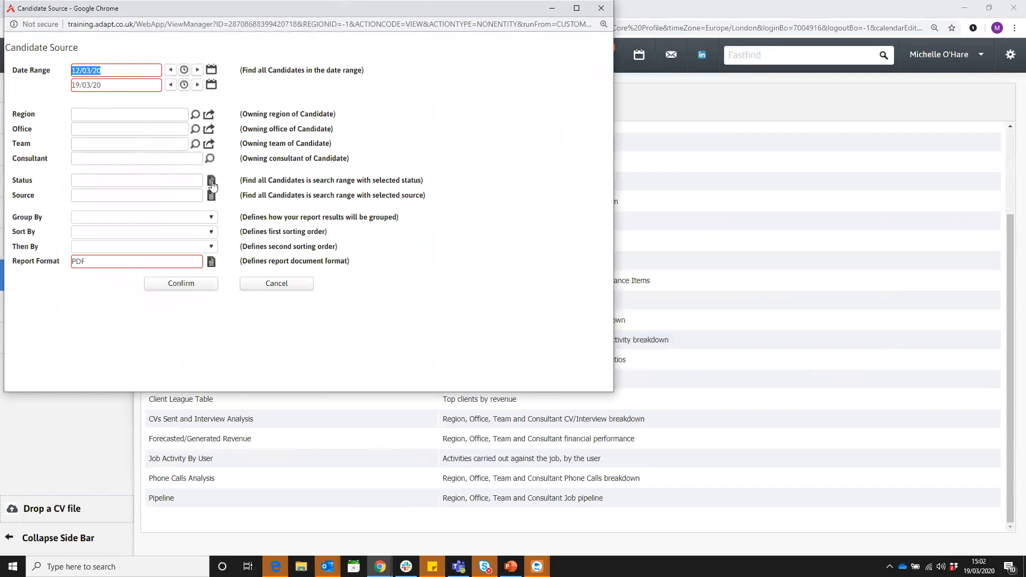
Step: Look through the Status and Source values offered as report filters, closing both lists without choosing a value
{"action": "left_click", "coordinate": [211, 182]}
{"action": "scroll", "coordinate": [510, 228], "scroll_direction": "down", "scroll_amount": 3}
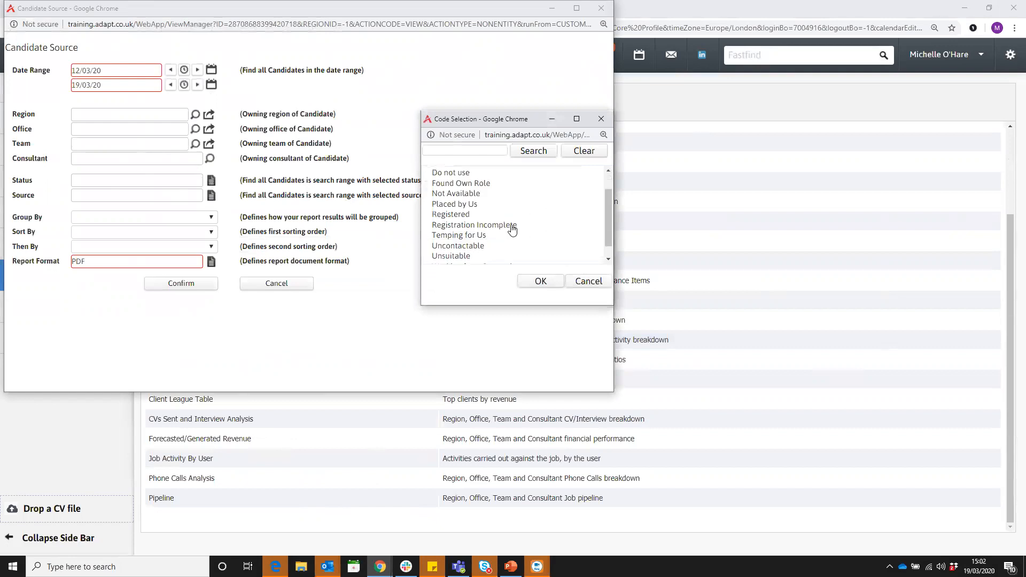
{"action": "scroll", "coordinate": [512, 229], "scroll_direction": "up", "scroll_amount": 3}
{"action": "left_click", "coordinate": [601, 119]}
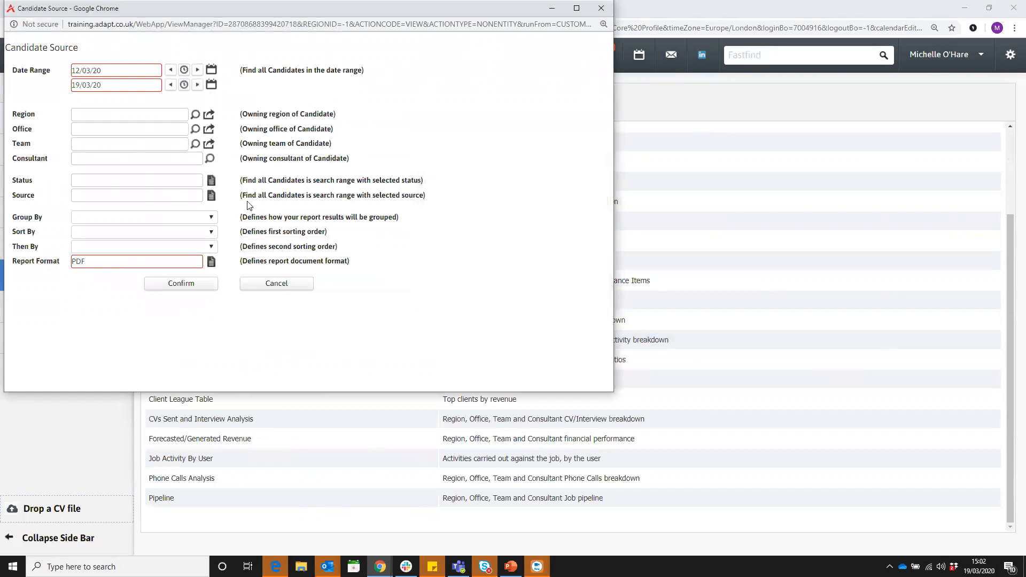
{"action": "left_click", "coordinate": [211, 196]}
{"action": "scroll", "coordinate": [534, 176], "scroll_direction": "down", "scroll_amount": 5}
{"action": "scroll", "coordinate": [533, 177], "scroll_direction": "up", "scroll_amount": 3}
{"action": "scroll", "coordinate": [534, 176], "scroll_direction": "up", "scroll_amount": 2}
{"action": "left_click", "coordinate": [601, 118]}
Step: Look at the Group By, Sort By and Then By options of the report, leaving all three blank
{"action": "left_click", "coordinate": [208, 219]}
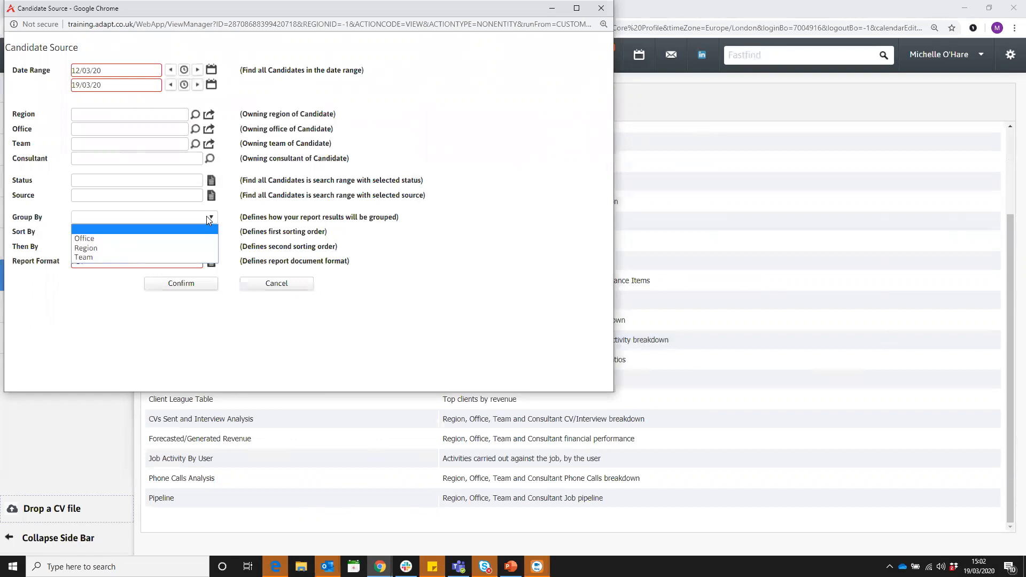
{"action": "left_click", "coordinate": [206, 215]}
{"action": "left_click", "coordinate": [211, 231]}
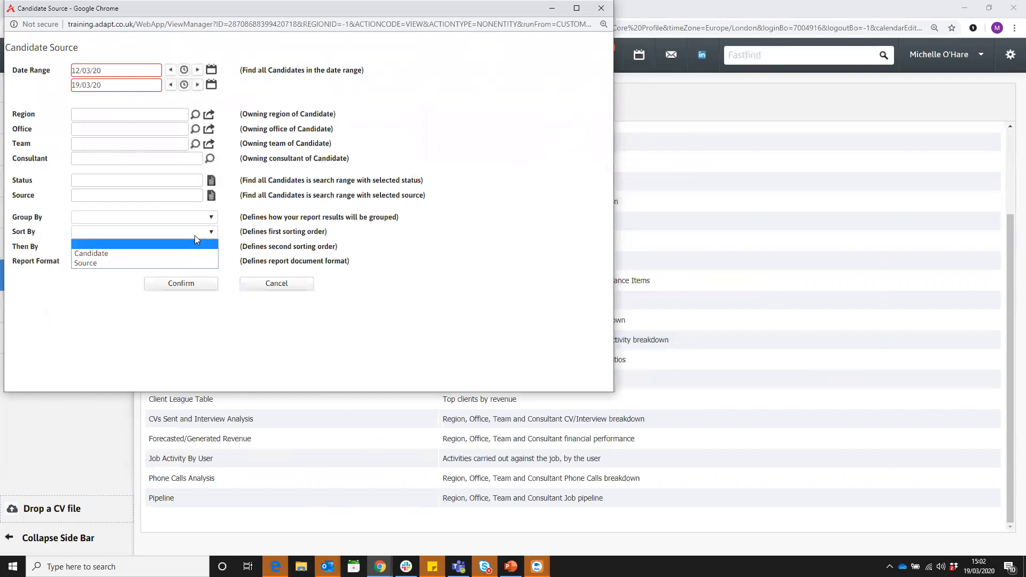
{"action": "left_click", "coordinate": [194, 244]}
{"action": "left_click", "coordinate": [203, 247]}
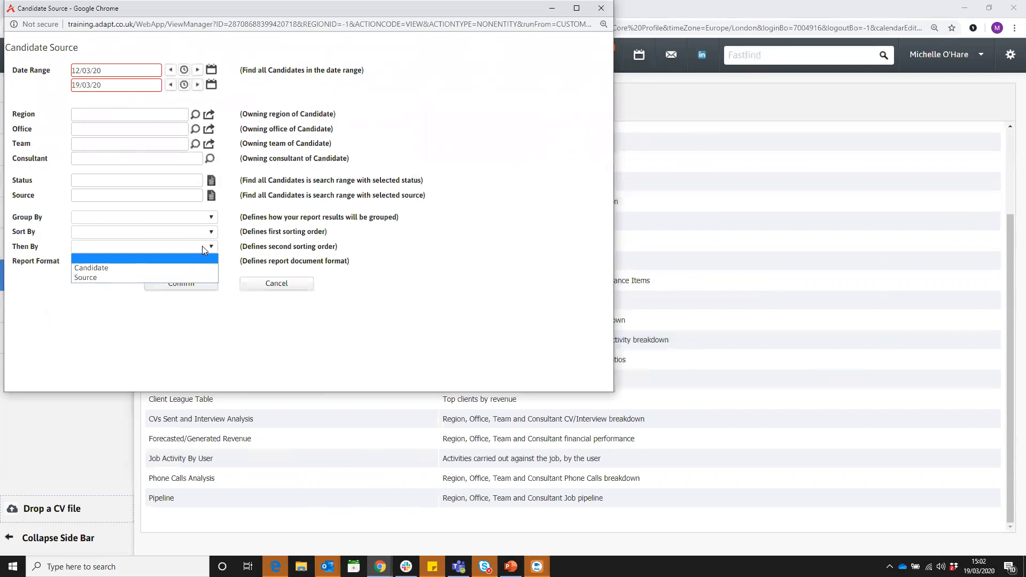
{"action": "left_click", "coordinate": [202, 245]}
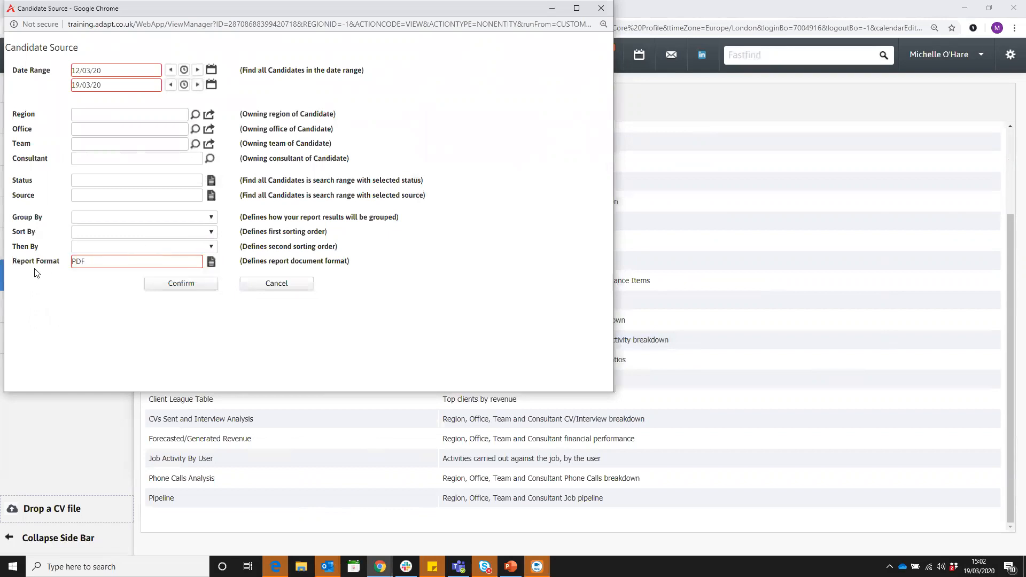
Step: Choose PDF as the report format and generate the Candidate Source report
{"action": "left_click", "coordinate": [211, 265]}
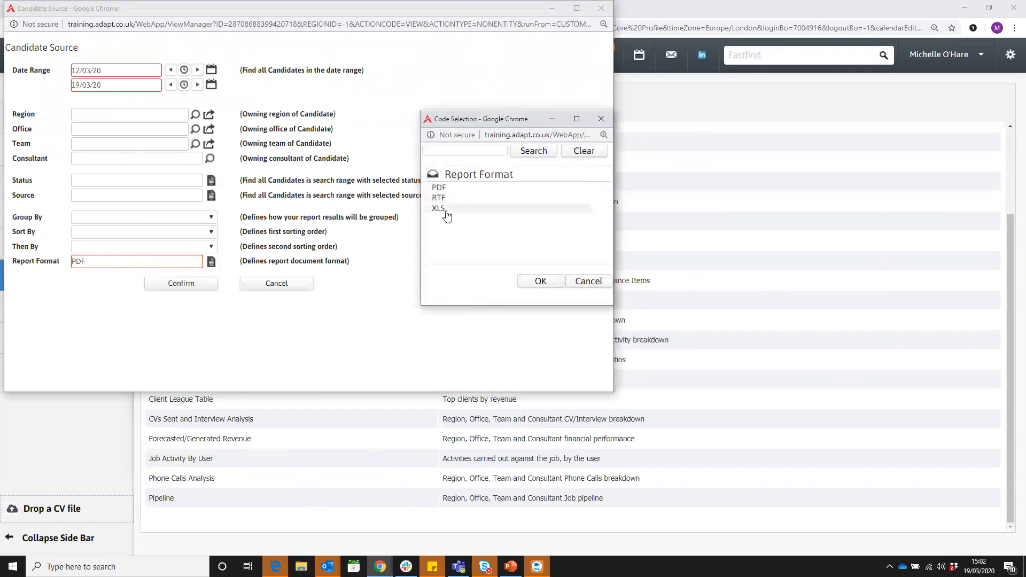
{"action": "left_click", "coordinate": [441, 190]}
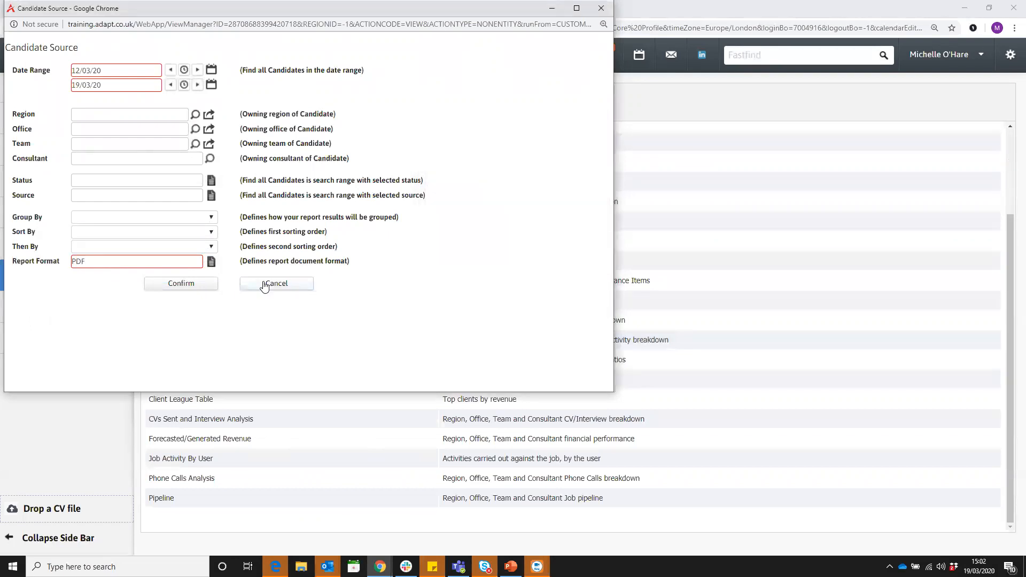
{"action": "left_click", "coordinate": [199, 284]}
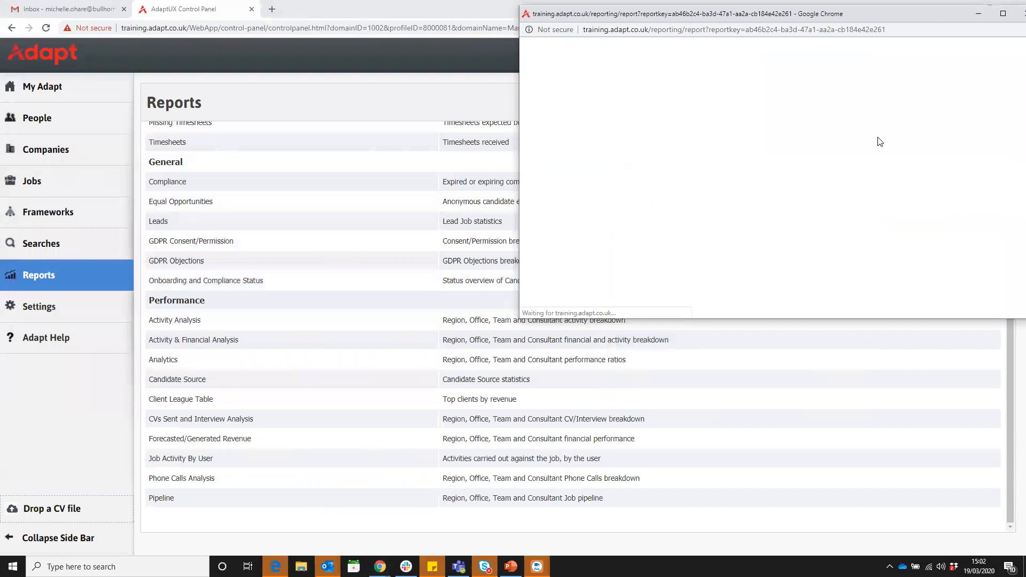
Step: Enlarge the generated report and examine its candidate, revenue, assignment, shortlist, CV and interview charts per source, plus the candidate breakdown table
{"action": "left_click", "coordinate": [1003, 15]}
{"action": "left_click", "coordinate": [991, 496]}
{"action": "left_click", "coordinate": [991, 496]}
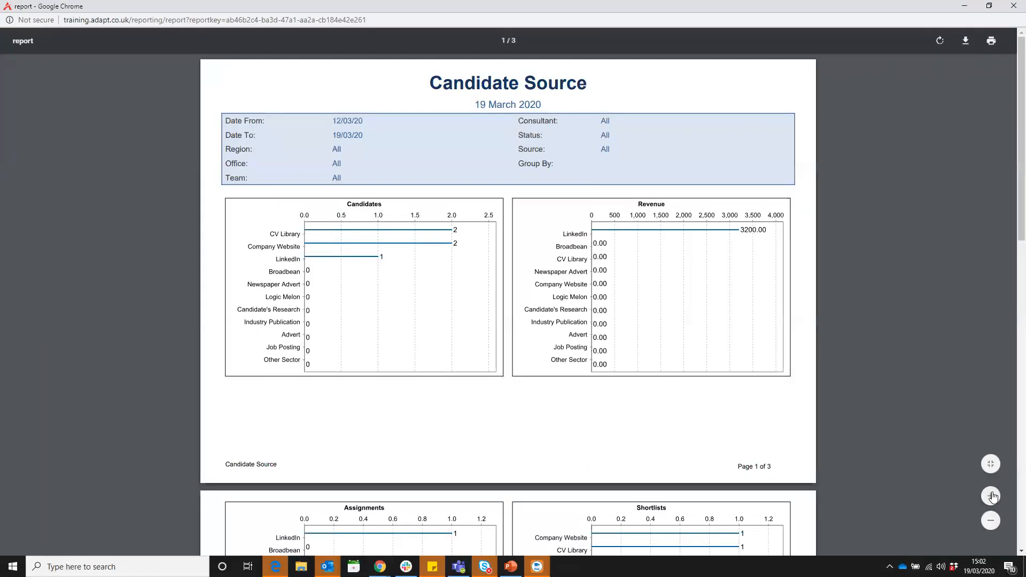
{"action": "left_click", "coordinate": [991, 495]}
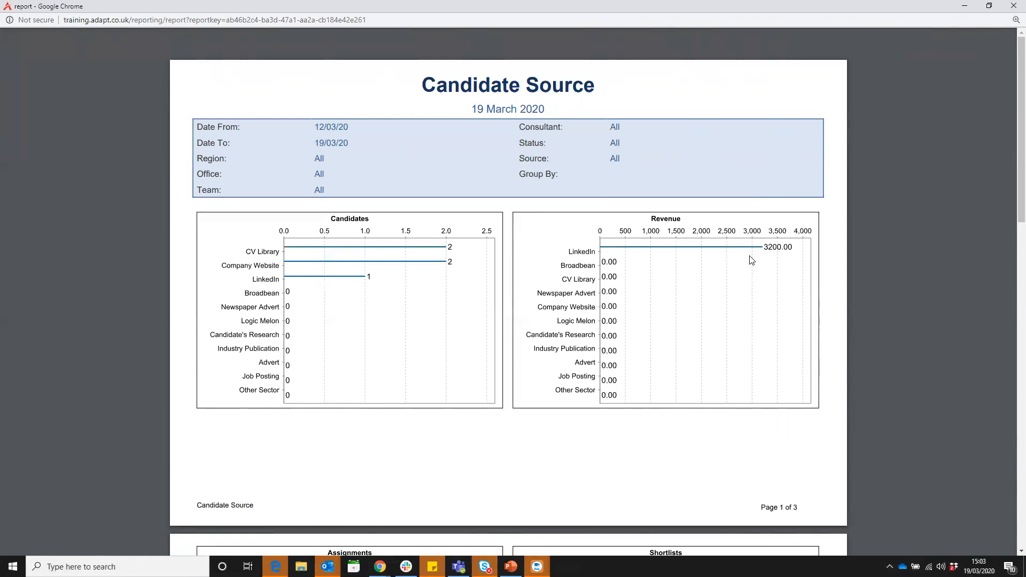
{"action": "scroll", "coordinate": [636, 315], "scroll_direction": "down", "scroll_amount": 5}
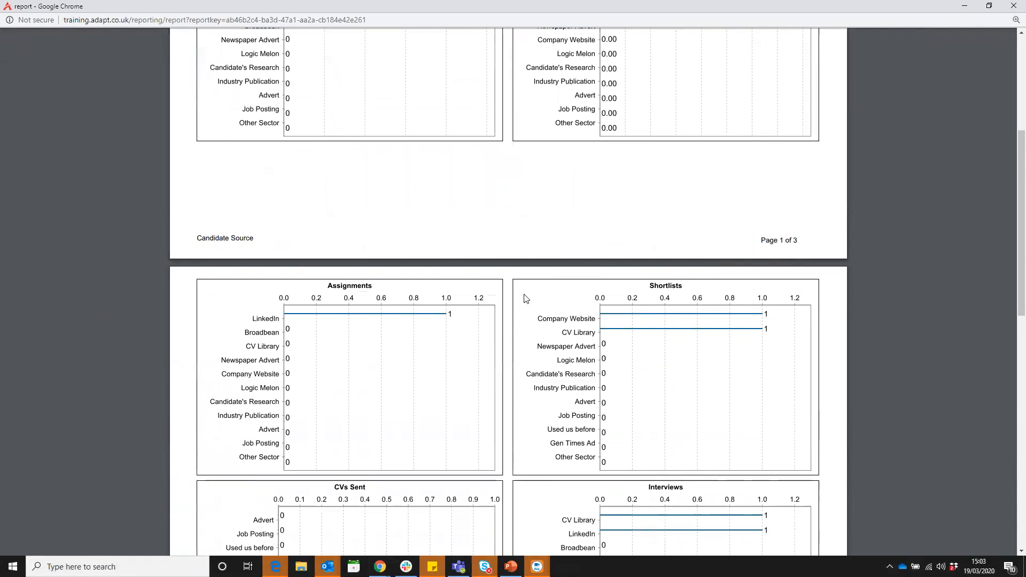
{"action": "scroll", "coordinate": [524, 298], "scroll_direction": "down", "scroll_amount": 2}
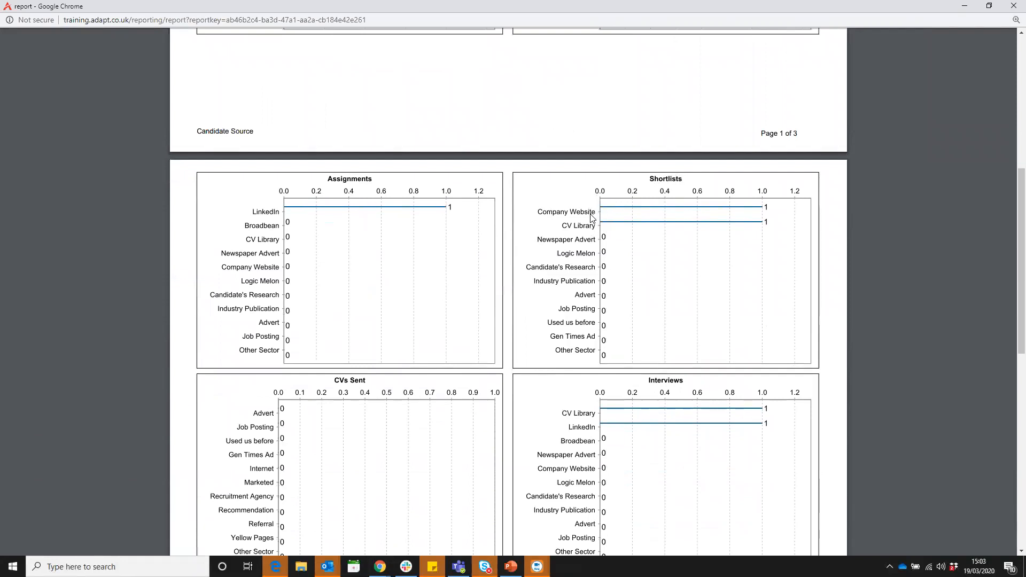
{"action": "scroll", "coordinate": [592, 231], "scroll_direction": "down", "scroll_amount": 1}
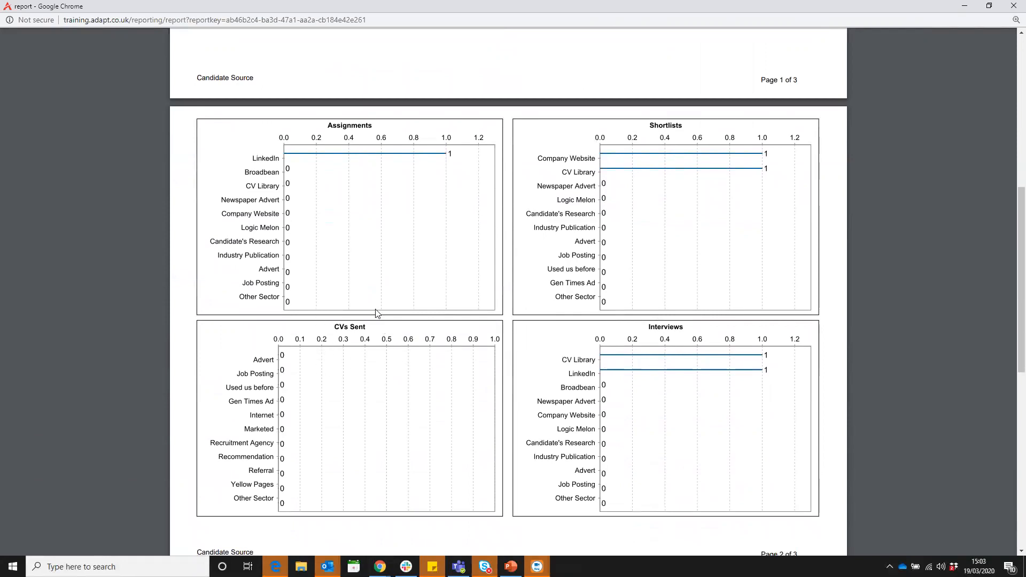
{"action": "scroll", "coordinate": [369, 278], "scroll_direction": "up", "scroll_amount": 1}
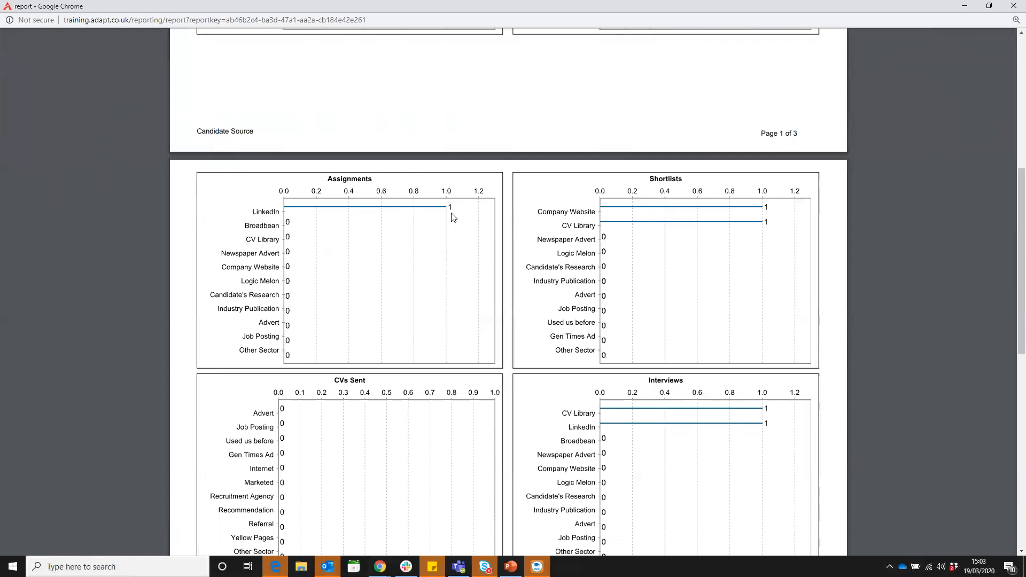
{"action": "scroll", "coordinate": [453, 216], "scroll_direction": "up", "scroll_amount": 4}
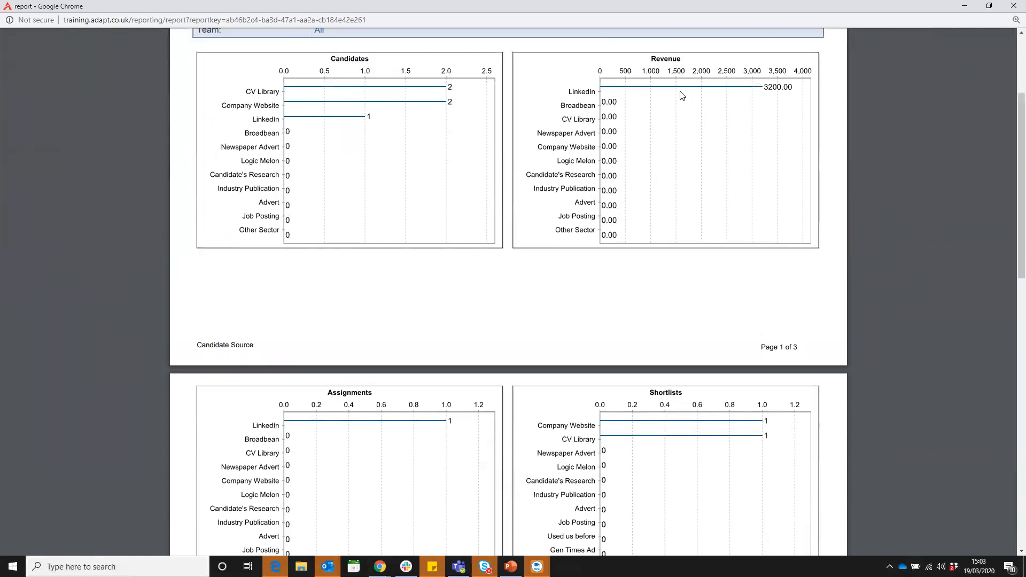
{"action": "scroll", "coordinate": [464, 401], "scroll_direction": "down", "scroll_amount": 5}
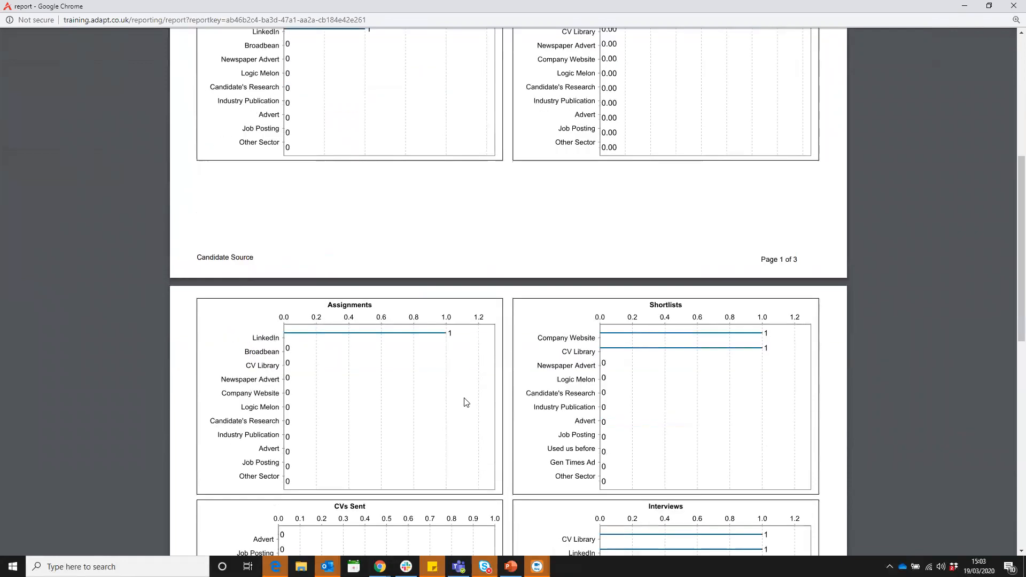
{"action": "scroll", "coordinate": [461, 399], "scroll_direction": "down", "scroll_amount": 8}
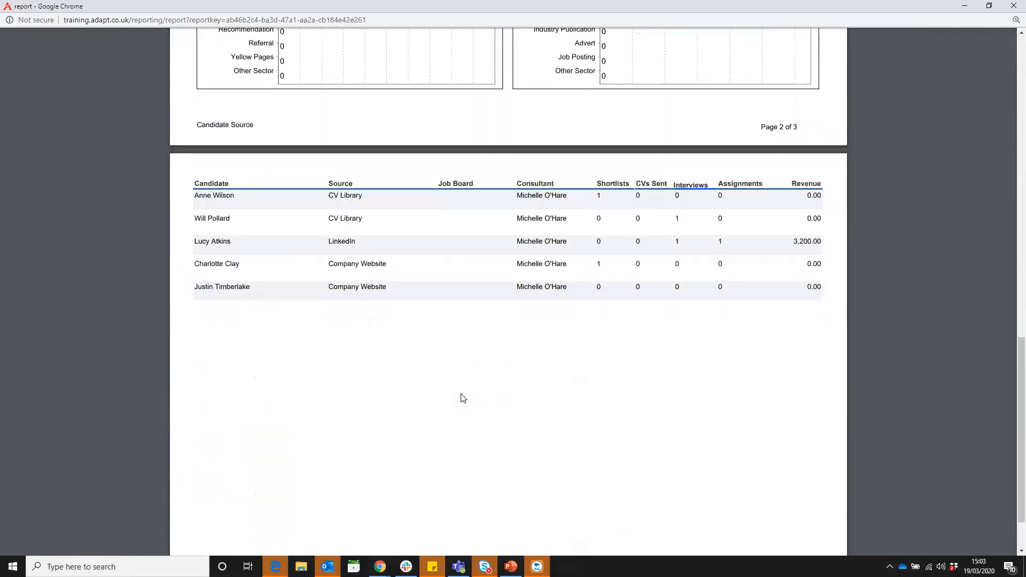